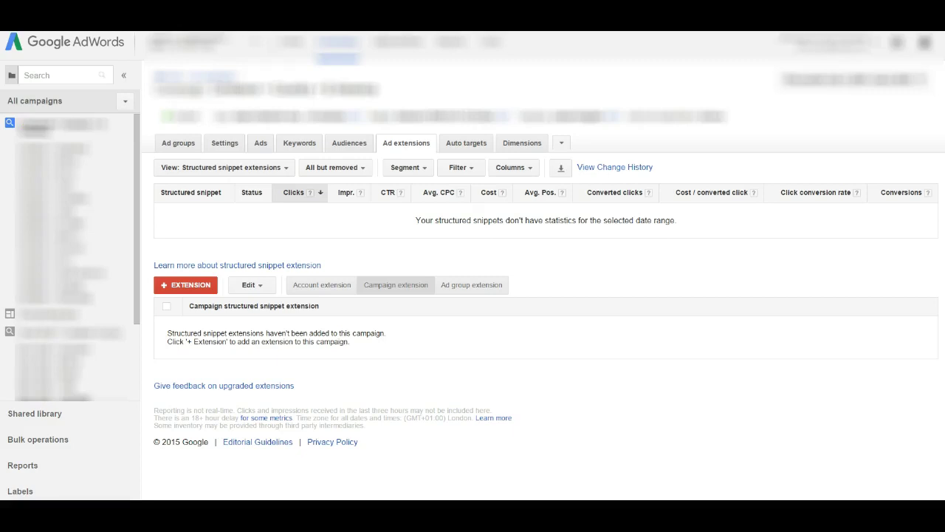
{"action": "left_click", "coordinate": [77, 130]}
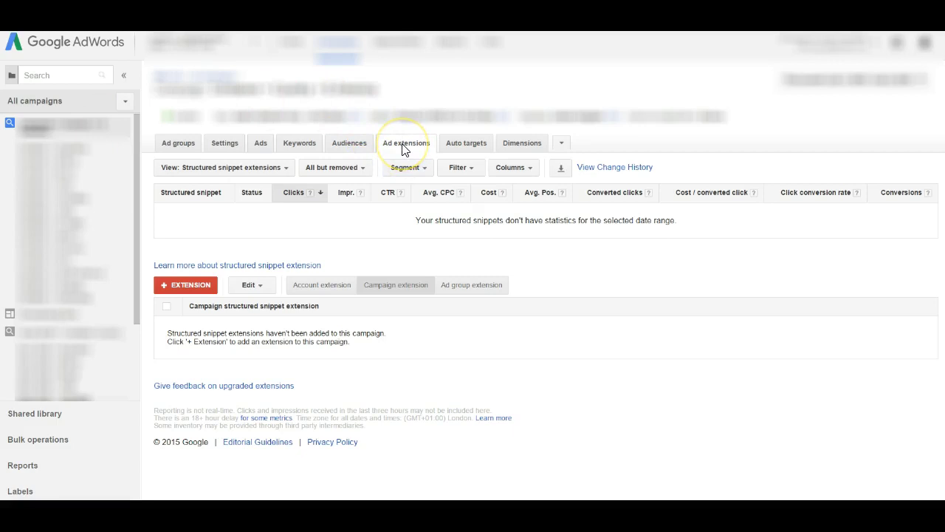
{"action": "left_click", "coordinate": [248, 168]}
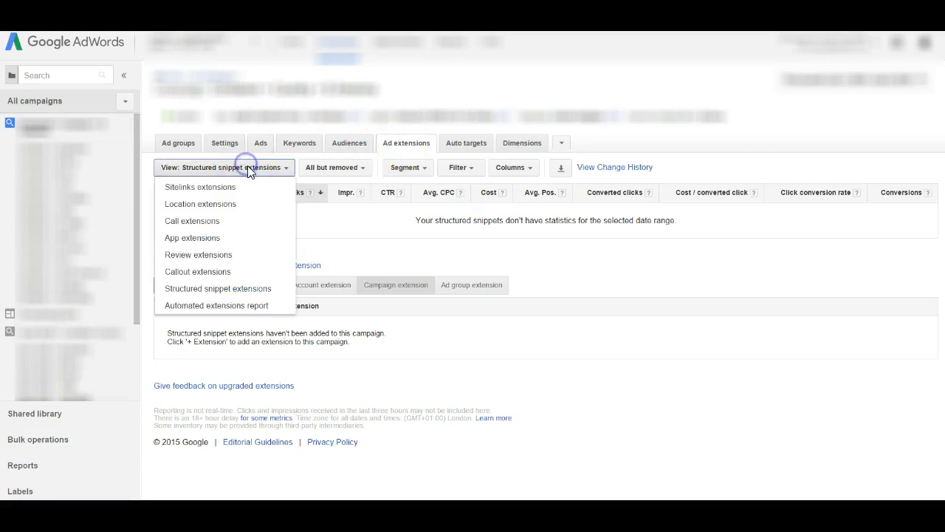
{"action": "left_click", "coordinate": [212, 293]}
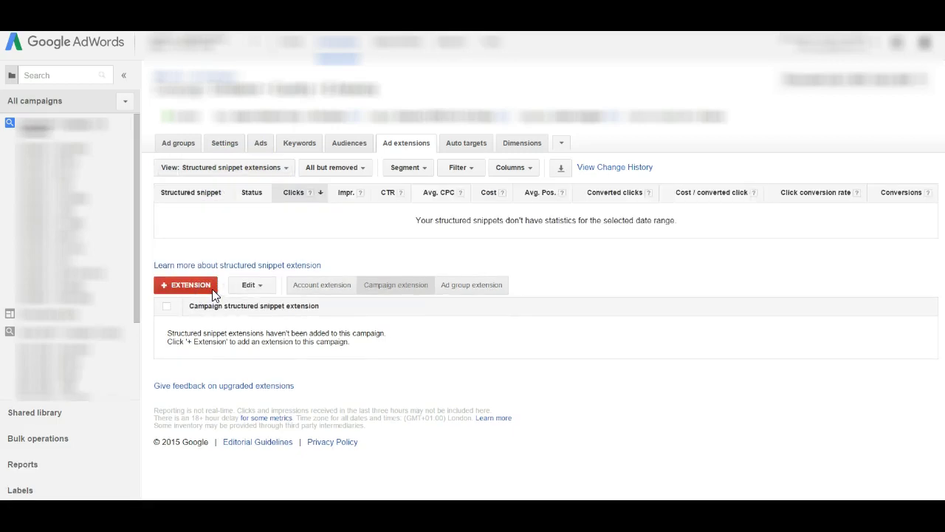
Start a new structured snippet, review the Header and Values help, and list the header categories
{"action": "left_click", "coordinate": [200, 285]}
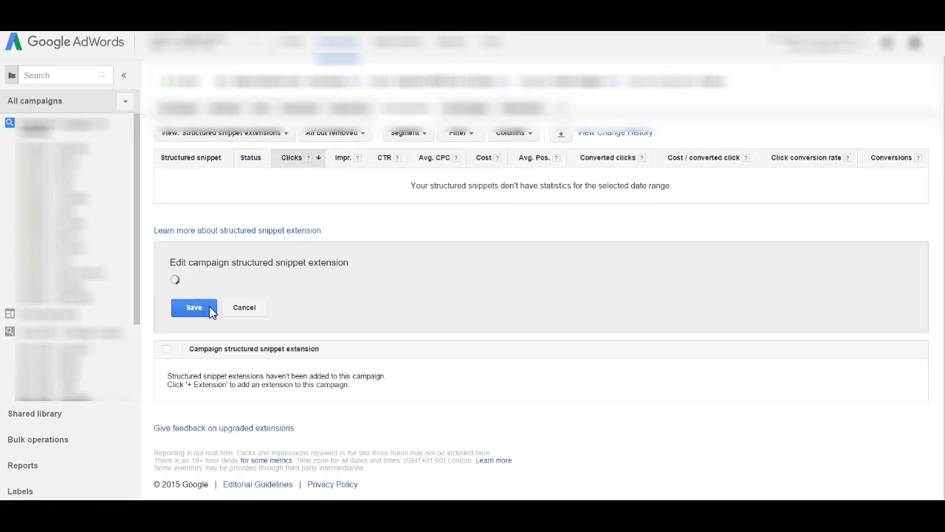
{"action": "left_click", "coordinate": [257, 367]}
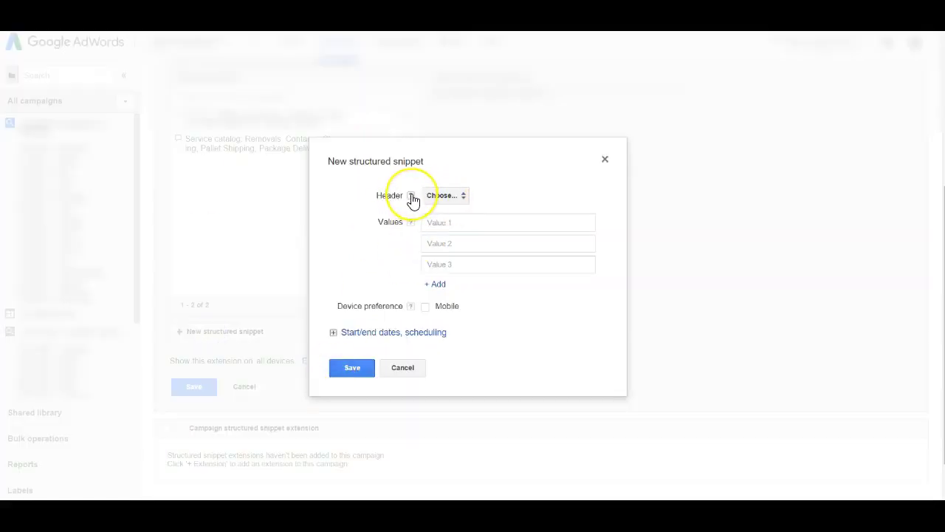
{"action": "mouse_move", "coordinate": [412, 200]}
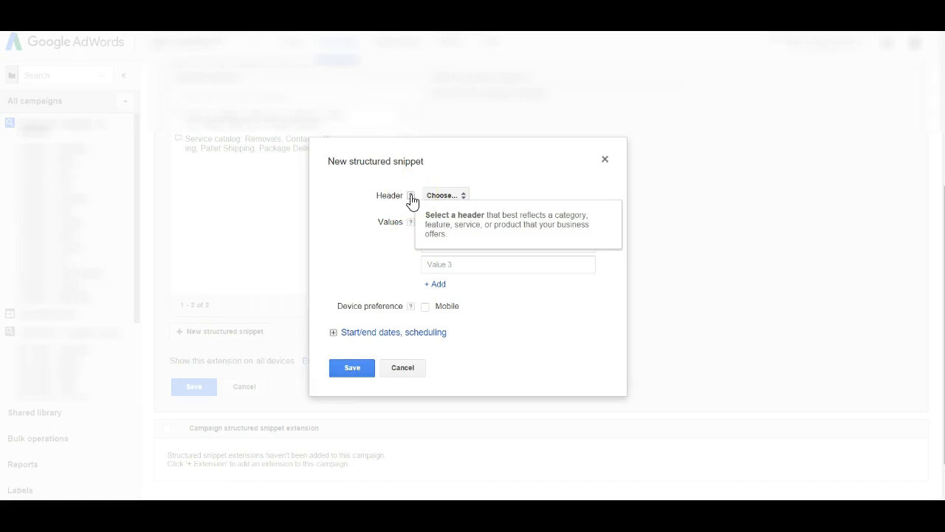
{"action": "left_click", "coordinate": [411, 222]}
{"action": "left_click", "coordinate": [411, 197]}
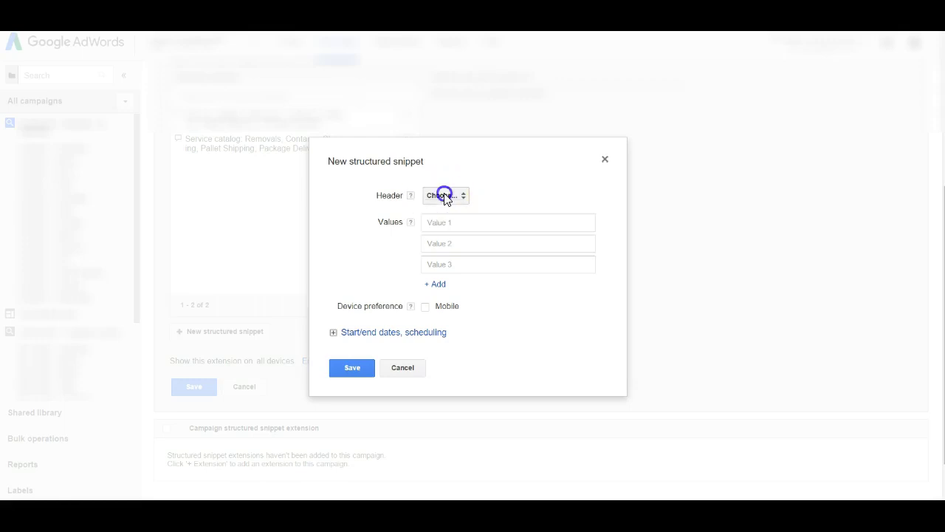
{"action": "left_click", "coordinate": [463, 198]}
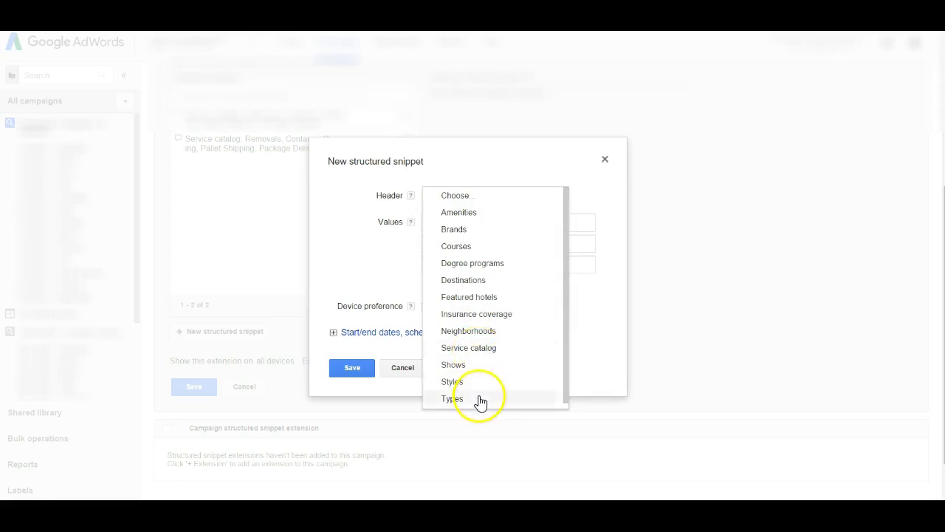
Set header Service catalog with values Removals, Container Shipping, Pallet Shipping, and begin a fourth value
{"action": "scroll", "coordinate": [480, 399], "scroll_direction": "down", "scroll_amount": 1}
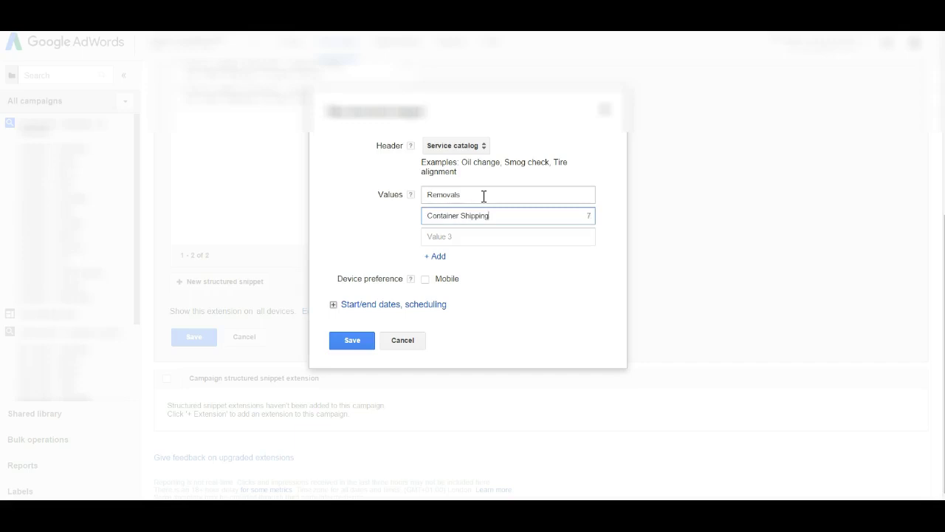
{"action": "key", "text": "Tab"}
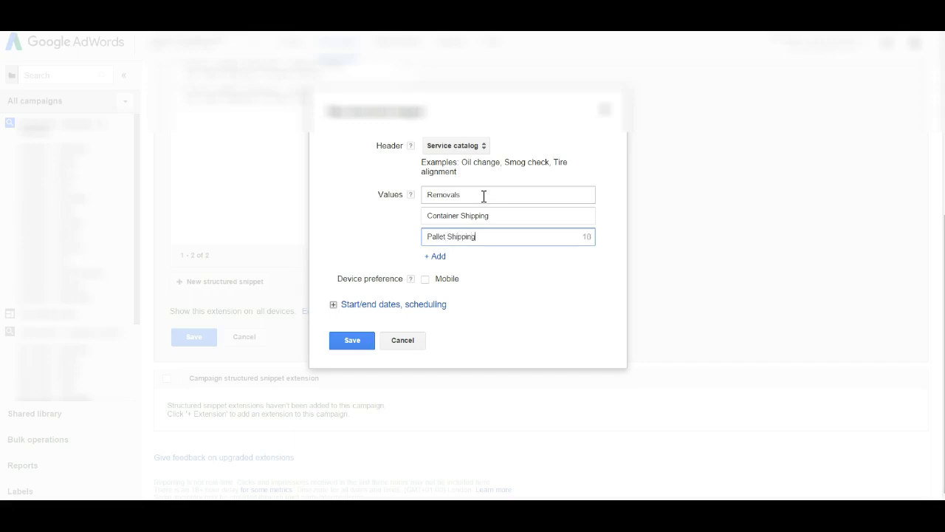
{"action": "left_click", "coordinate": [433, 255]}
{"action": "type", "text": "P"}
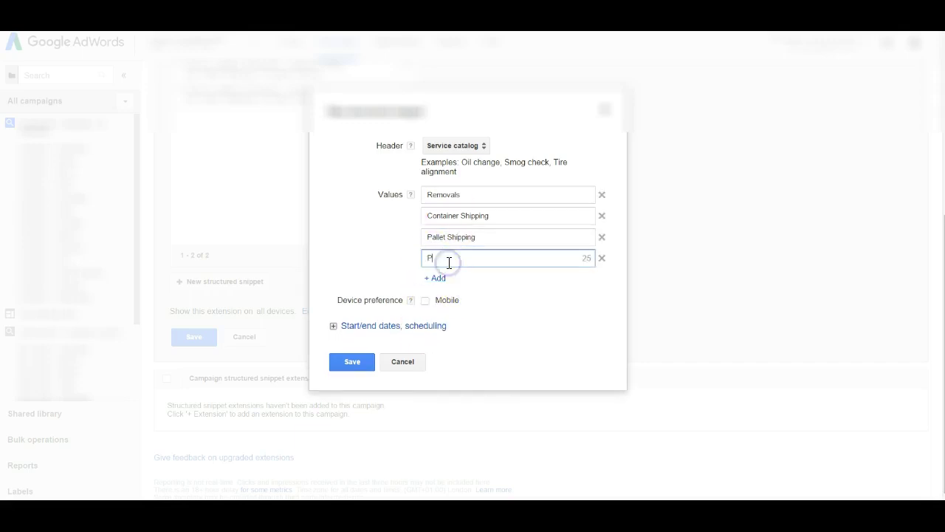
{"action": "type", "text": "ackage Delivery"}
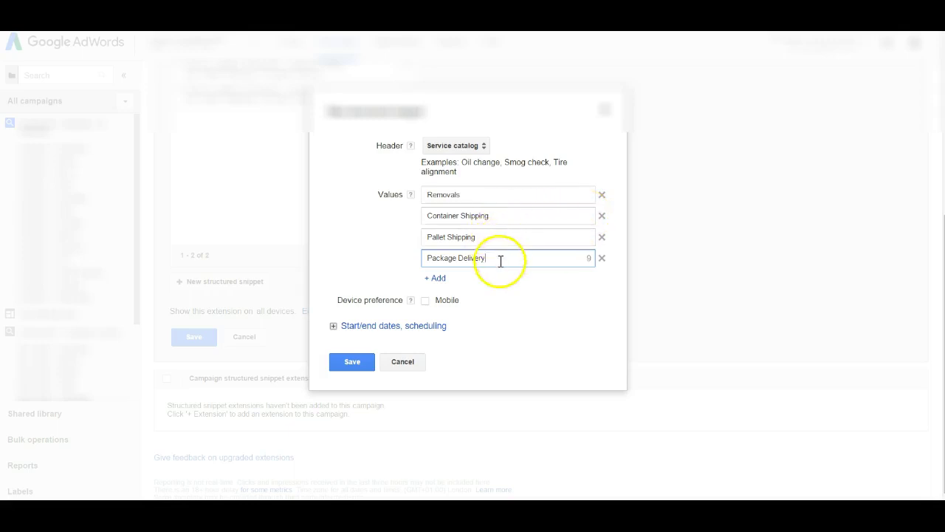
Redo the fourth value slot and enter 'Package Delivery' as the fourth value
{"action": "left_click", "coordinate": [576, 312]}
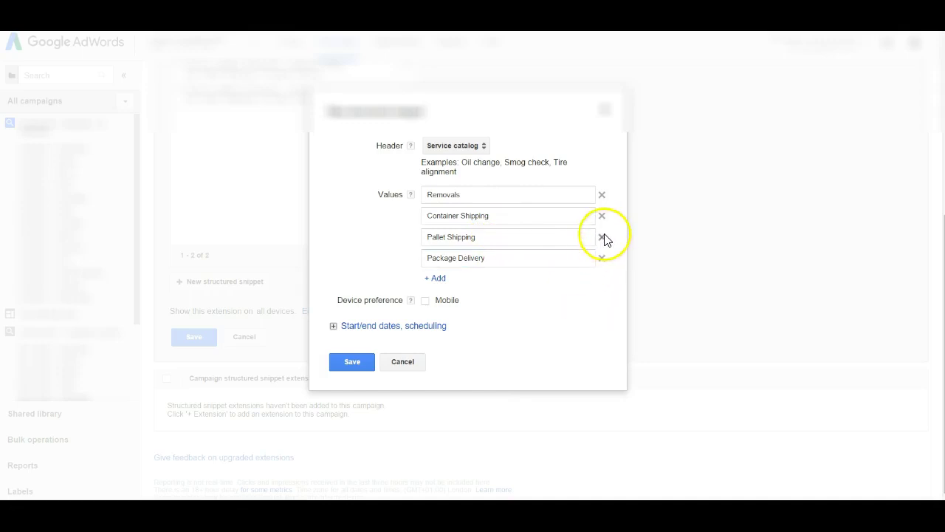
{"action": "left_click", "coordinate": [602, 258]}
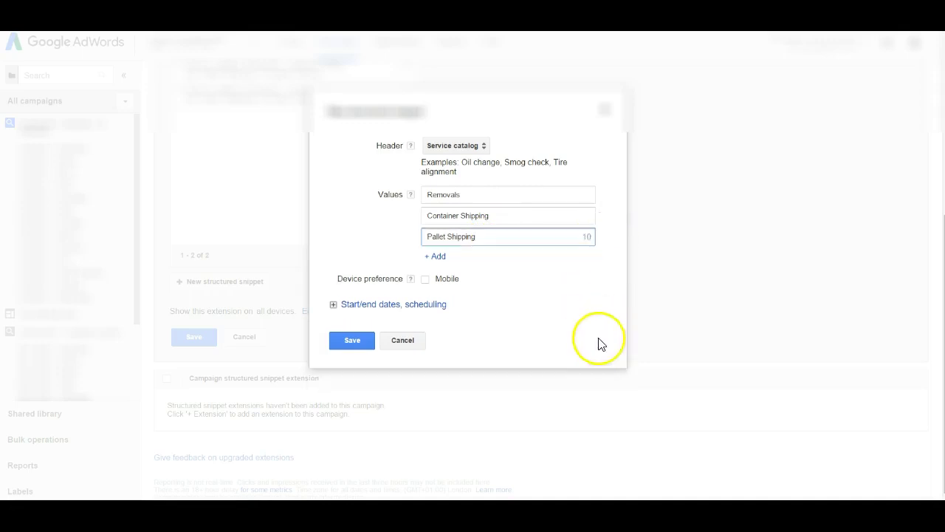
{"action": "left_click", "coordinate": [435, 256]}
{"action": "left_click", "coordinate": [476, 256]}
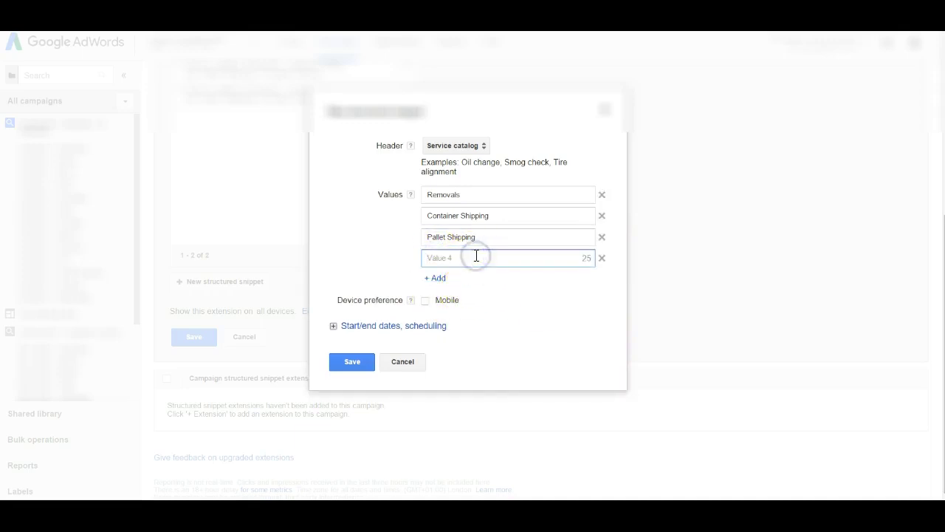
{"action": "type", "text": "Package De"}
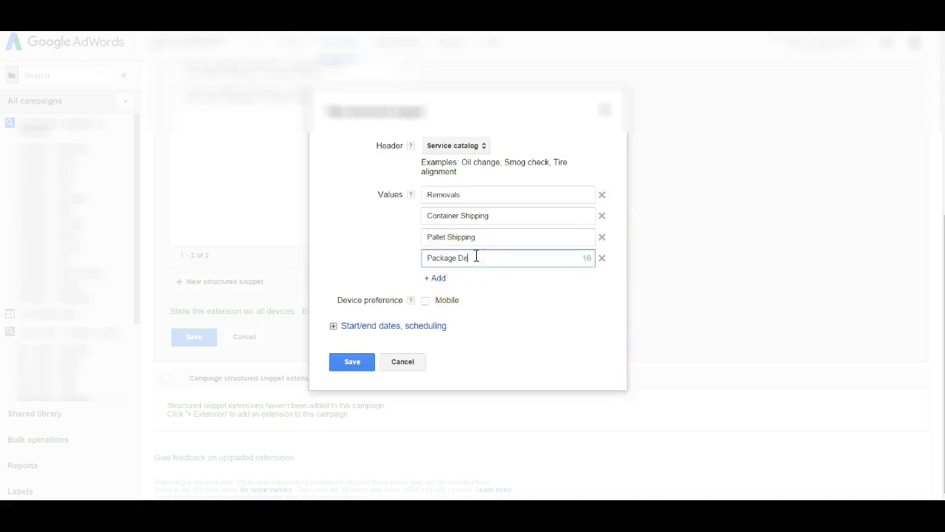
{"action": "type", "text": "livery"}
Remove the extra empty value fields so exactly four snippet values remain
{"action": "left_click", "coordinate": [494, 298]}
{"action": "left_click", "coordinate": [435, 277]}
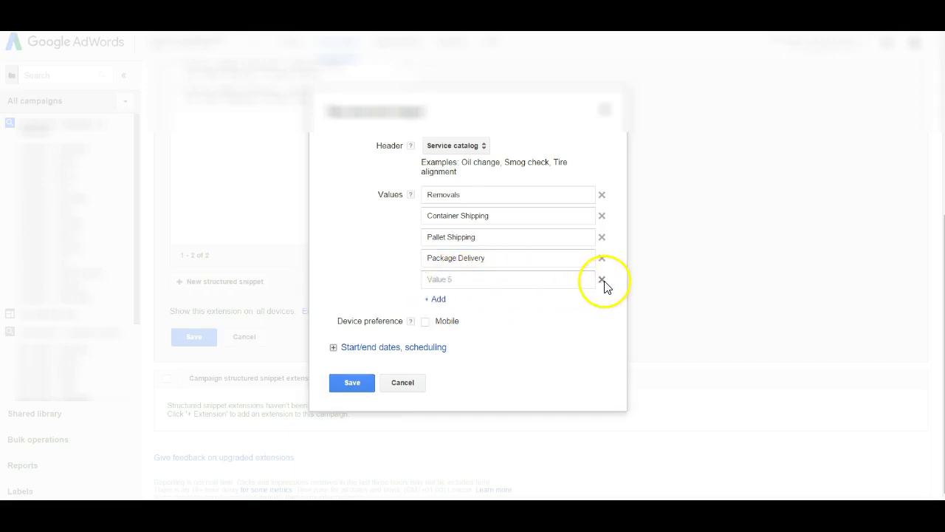
{"action": "left_click", "coordinate": [437, 299]}
{"action": "left_click", "coordinate": [439, 323]}
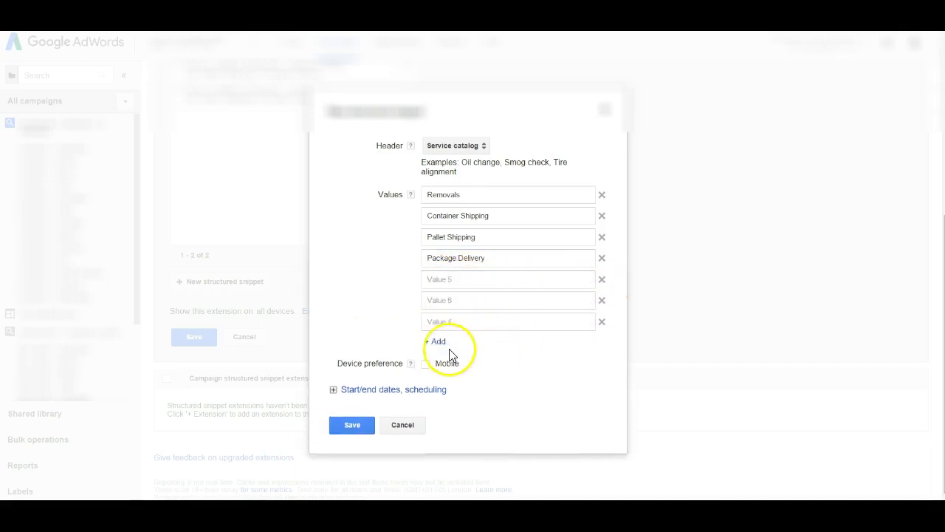
{"action": "left_click", "coordinate": [439, 342]}
{"action": "left_click", "coordinate": [602, 344]}
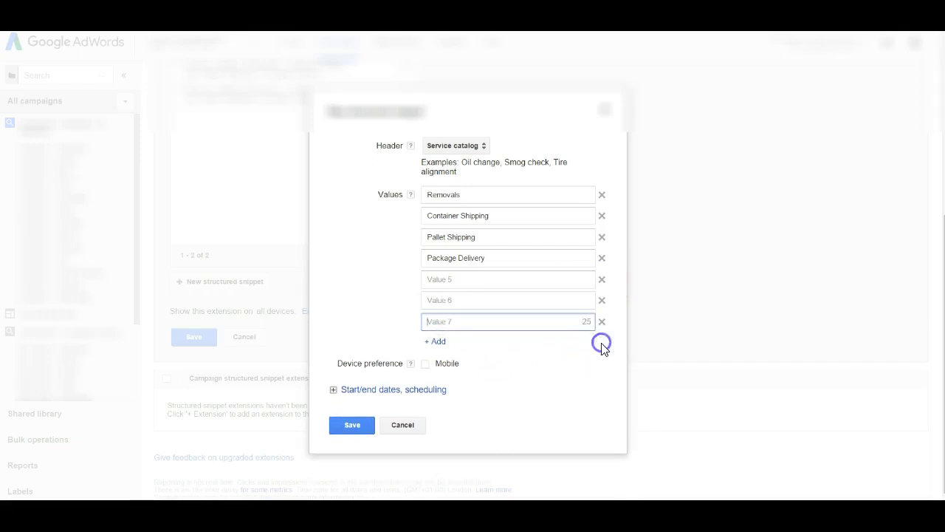
{"action": "left_click", "coordinate": [603, 323]}
{"action": "left_click", "coordinate": [602, 300]}
{"action": "left_click", "coordinate": [602, 279]}
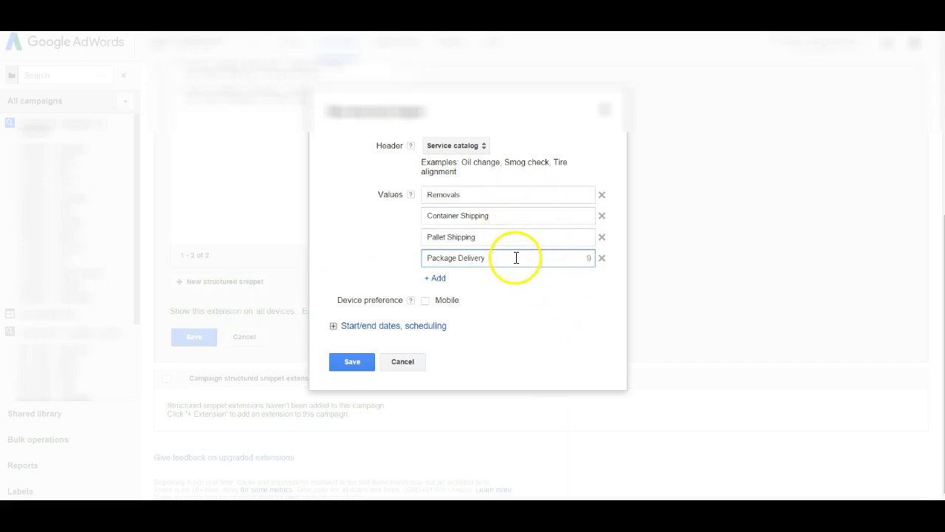
Give the Service catalog snippet a custom All days schedule and save it
{"action": "left_click", "coordinate": [546, 312]}
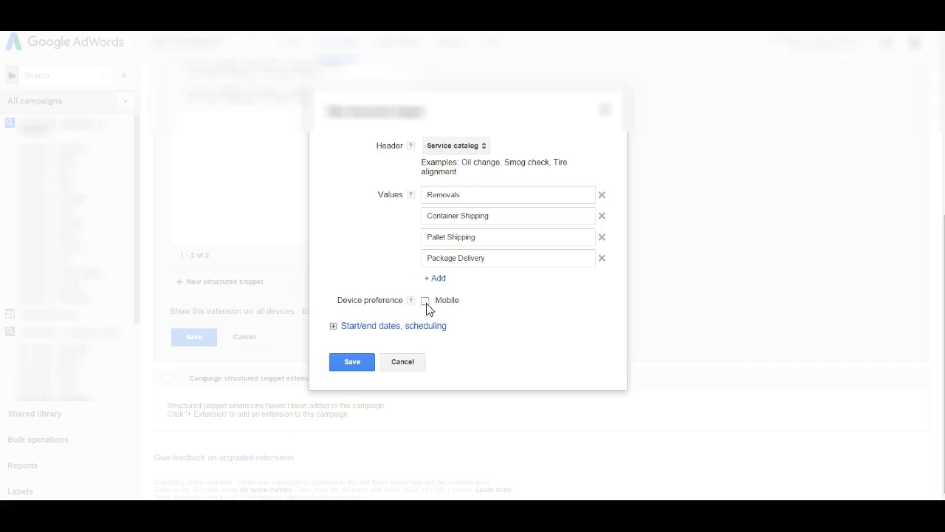
{"action": "left_click", "coordinate": [420, 327]}
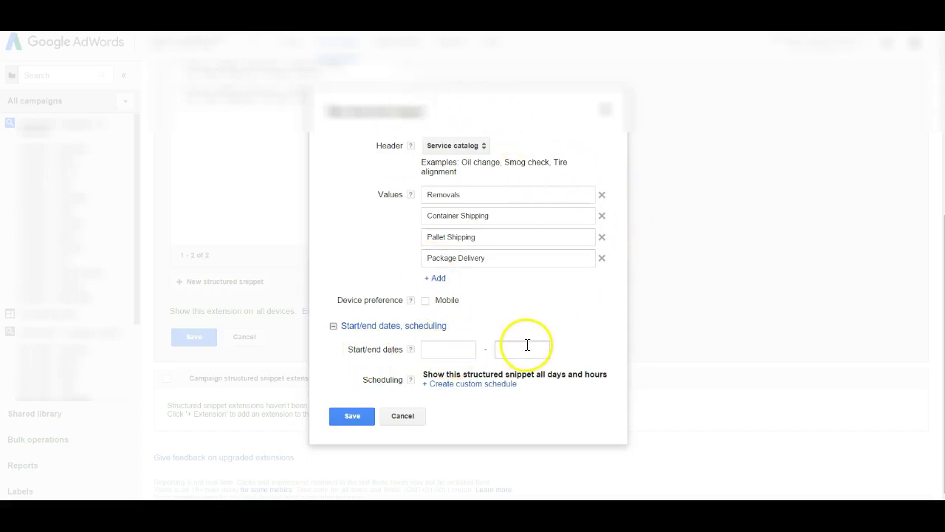
{"action": "left_click", "coordinate": [499, 384]}
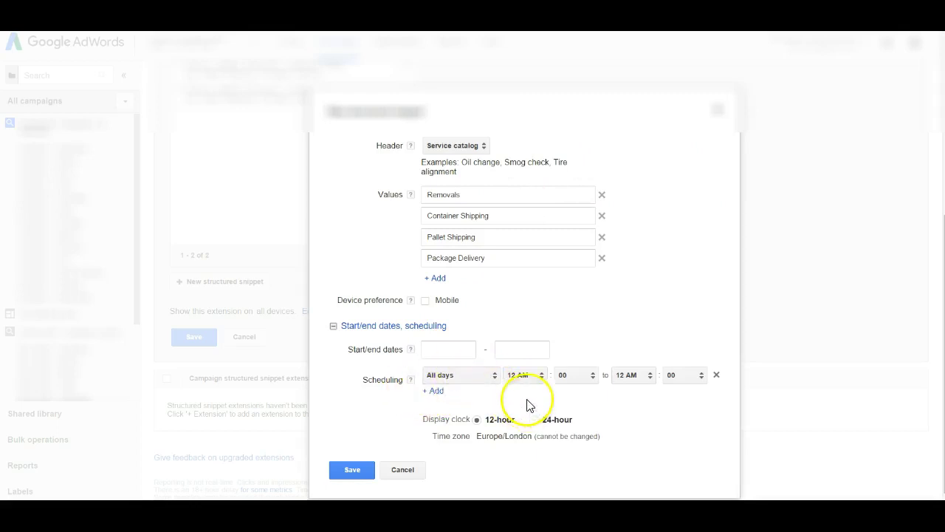
{"action": "left_click", "coordinate": [351, 470]}
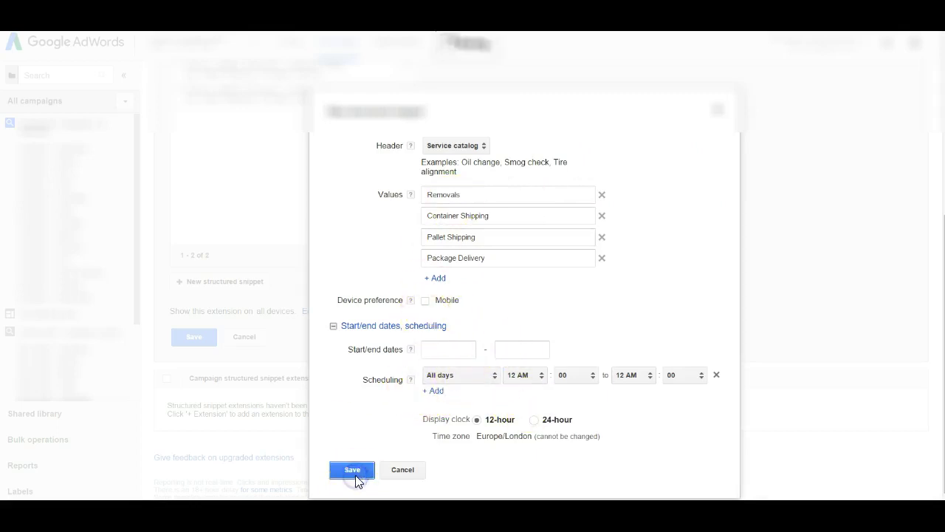
Replace the campaign's selected snippet with the first Service catalog snippet and save the extension
{"action": "scroll", "coordinate": [546, 345], "scroll_direction": "up", "scroll_amount": 2}
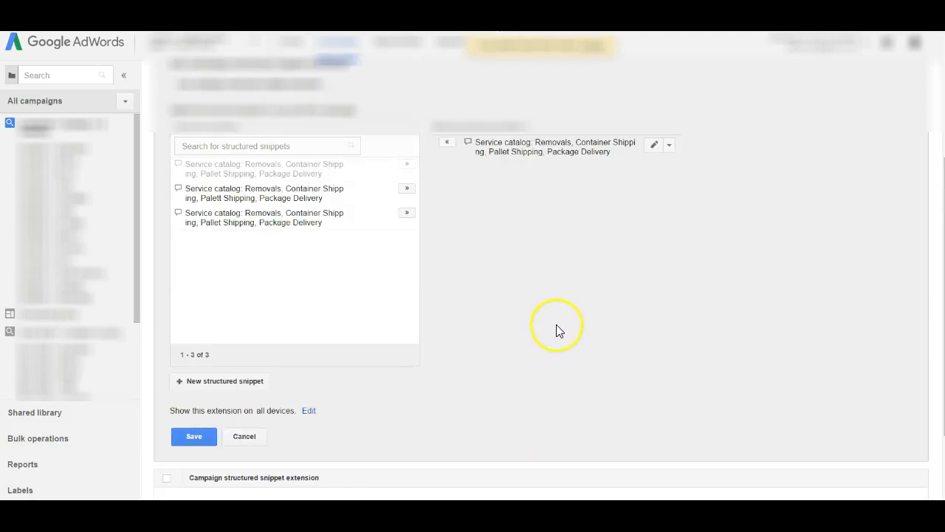
{"action": "left_click", "coordinate": [447, 141]}
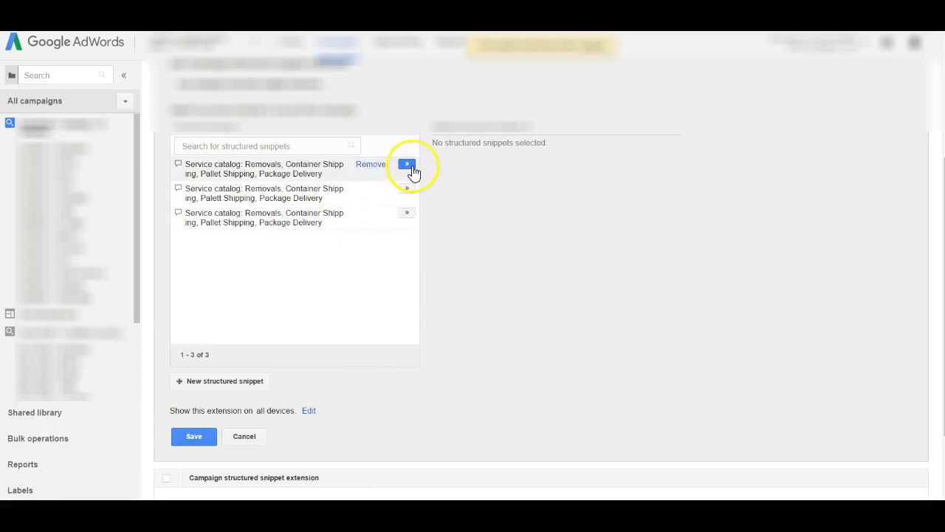
{"action": "left_click", "coordinate": [407, 166]}
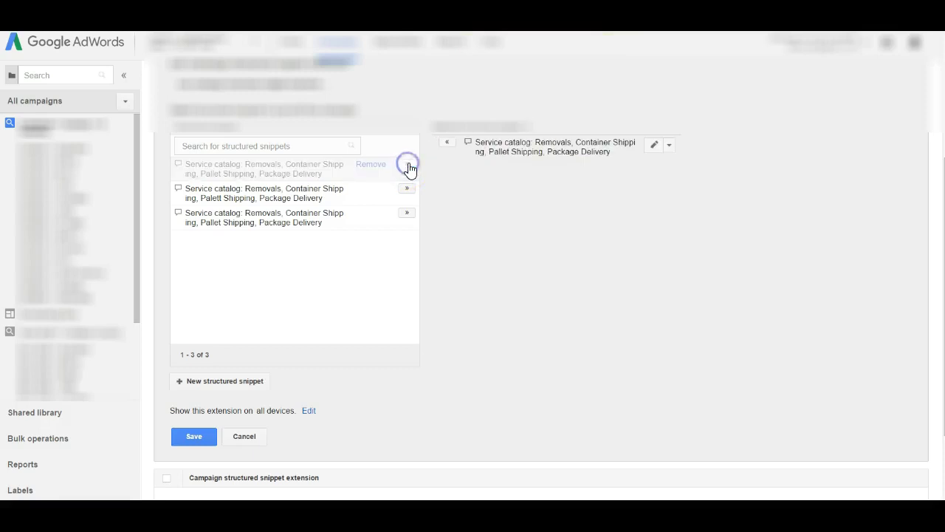
{"action": "left_click", "coordinate": [204, 439]}
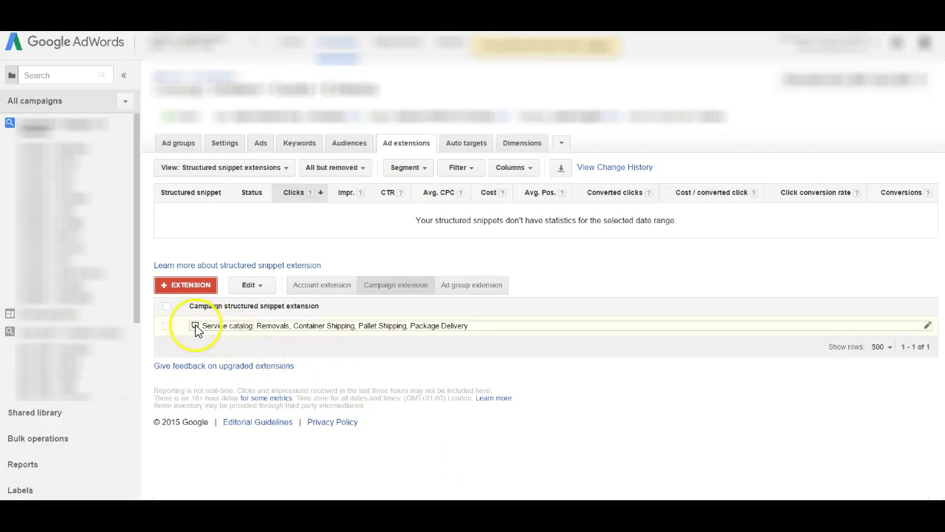
{"action": "mouse_move", "coordinate": [196, 326]}
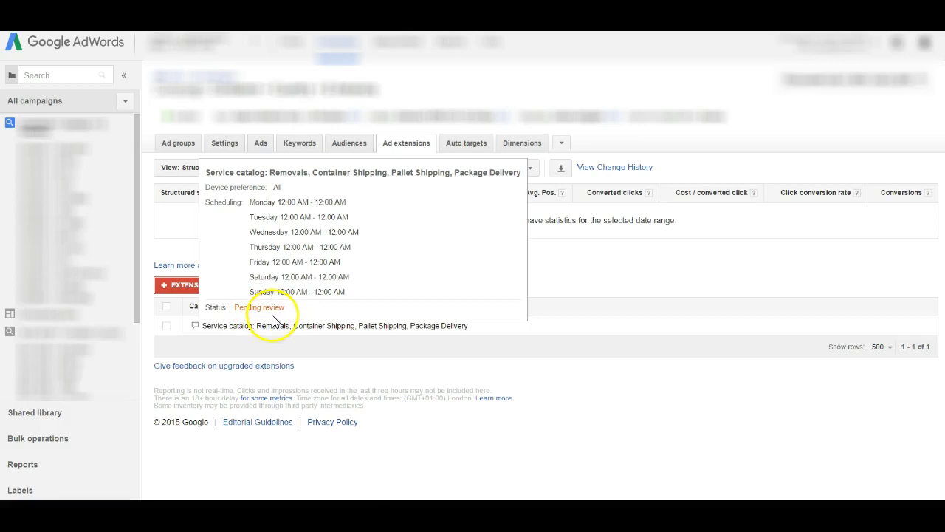
{"action": "left_click", "coordinate": [296, 359]}
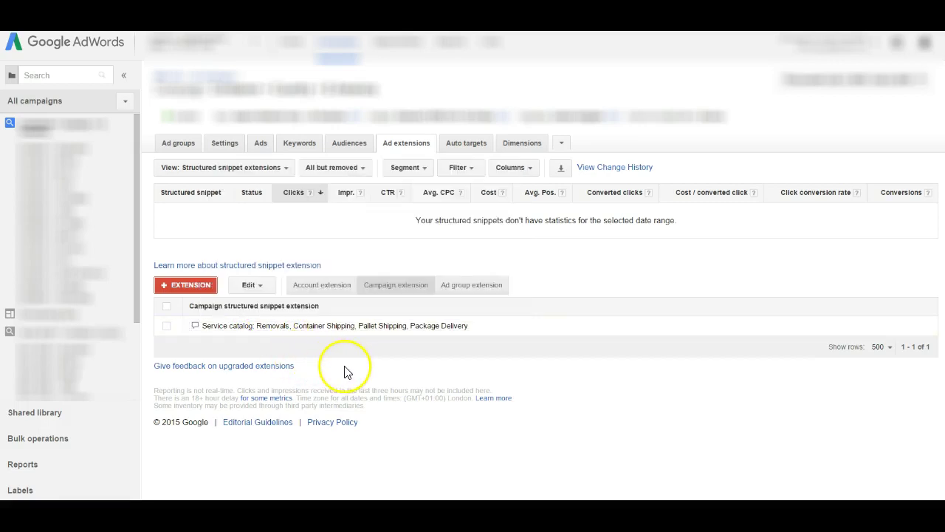
On the second campaign, swap the attached snippet for the second Service catalog snippet and save
{"action": "left_click", "coordinate": [87, 333]}
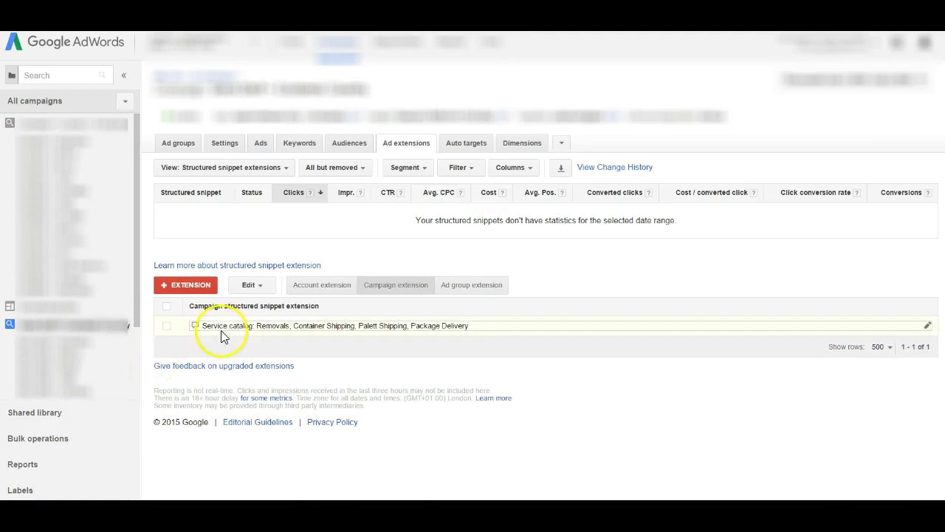
{"action": "left_click", "coordinate": [196, 286]}
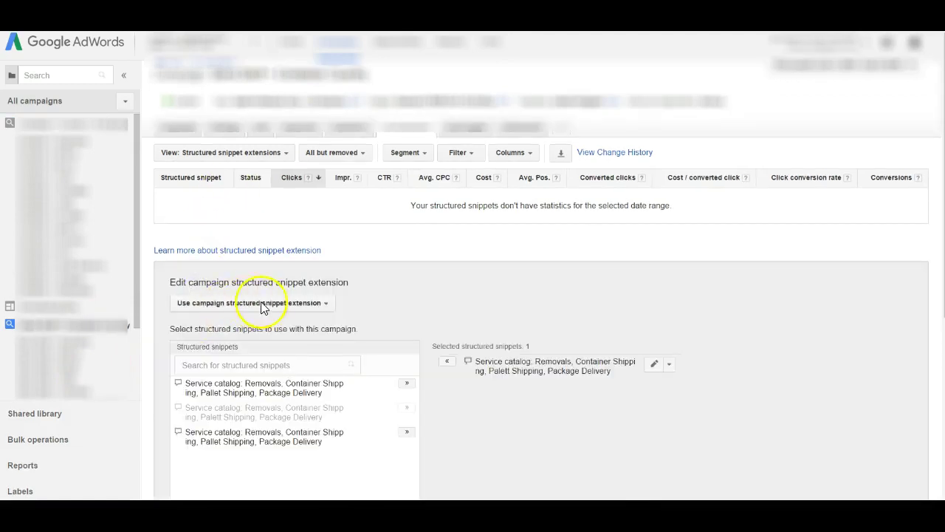
{"action": "scroll", "coordinate": [375, 321], "scroll_direction": "down", "scroll_amount": 1}
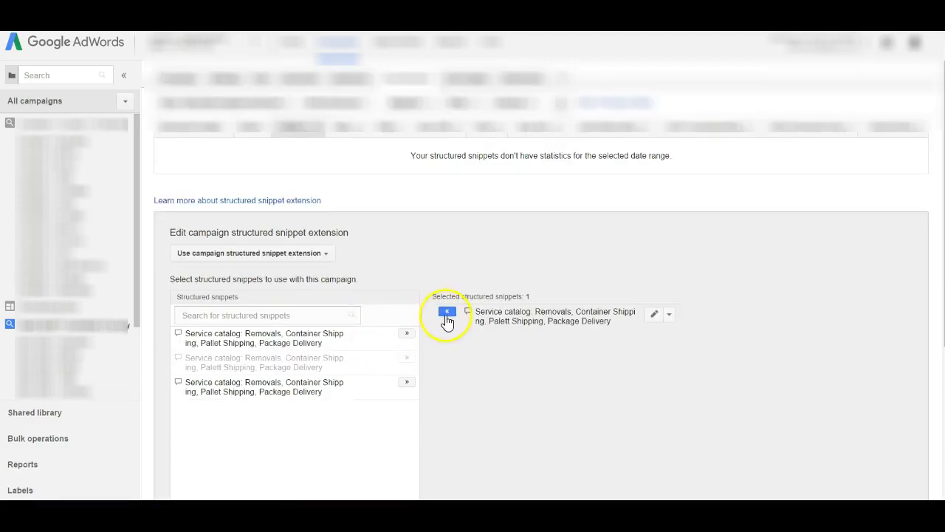
{"action": "left_click", "coordinate": [446, 312]}
{"action": "left_click", "coordinate": [406, 358]}
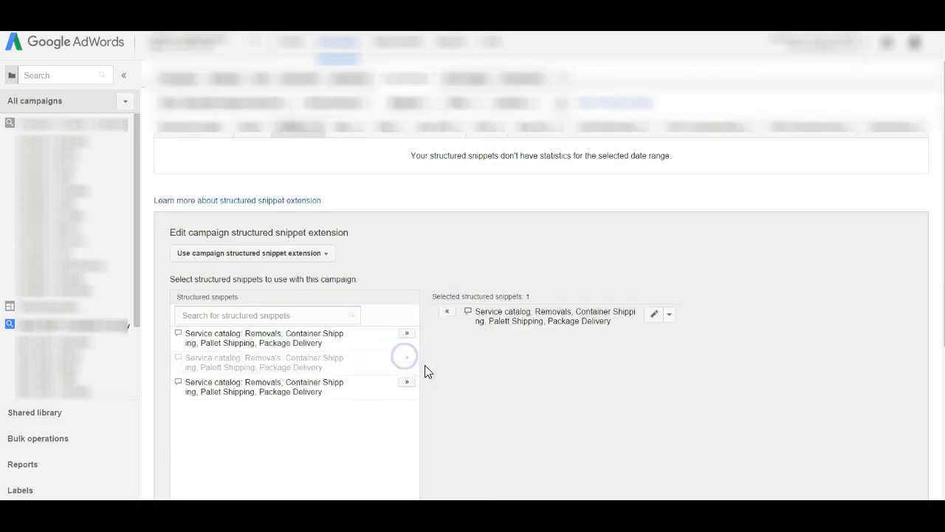
{"action": "scroll", "coordinate": [424, 371], "scroll_direction": "down", "scroll_amount": 3}
{"action": "left_click", "coordinate": [198, 358]}
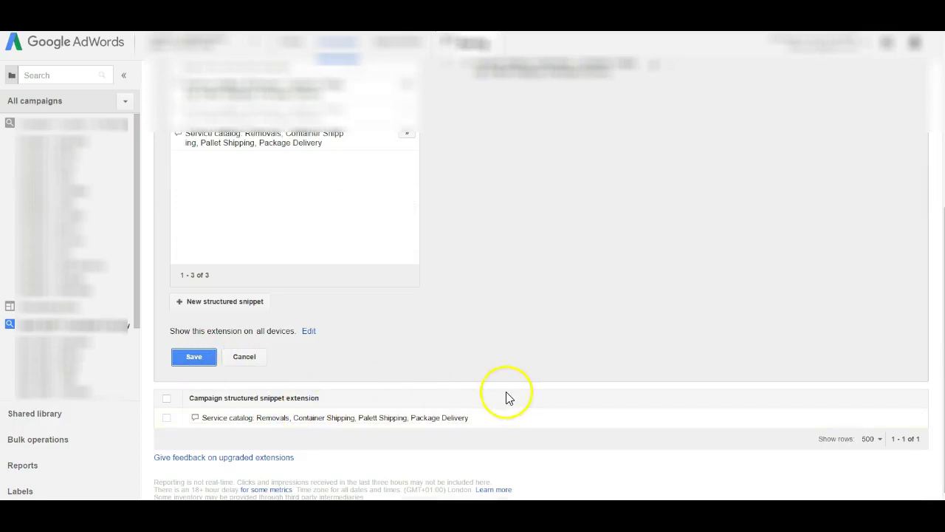